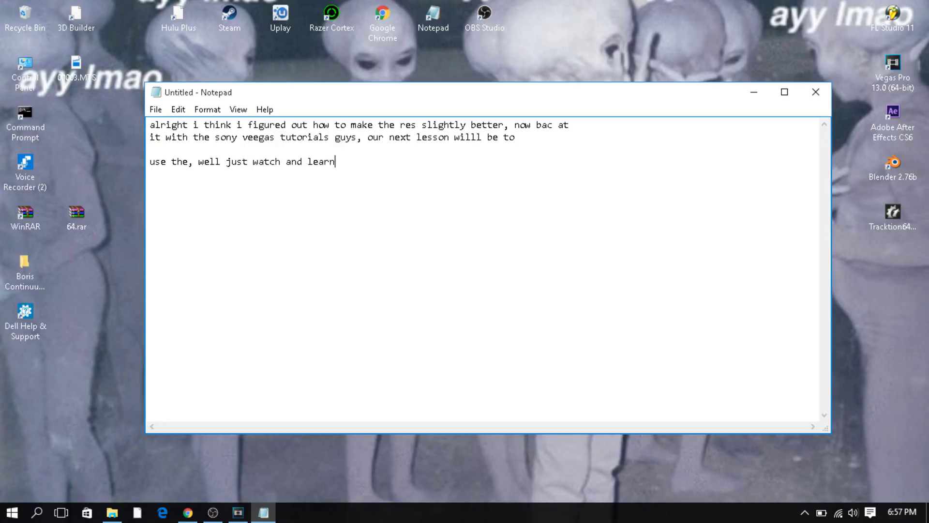
Clear all the text from the Notepad note and switch to Vegas Pro.
{"action": "key", "text": "ctrl+a"}
{"action": "key", "text": "BackSpace"}
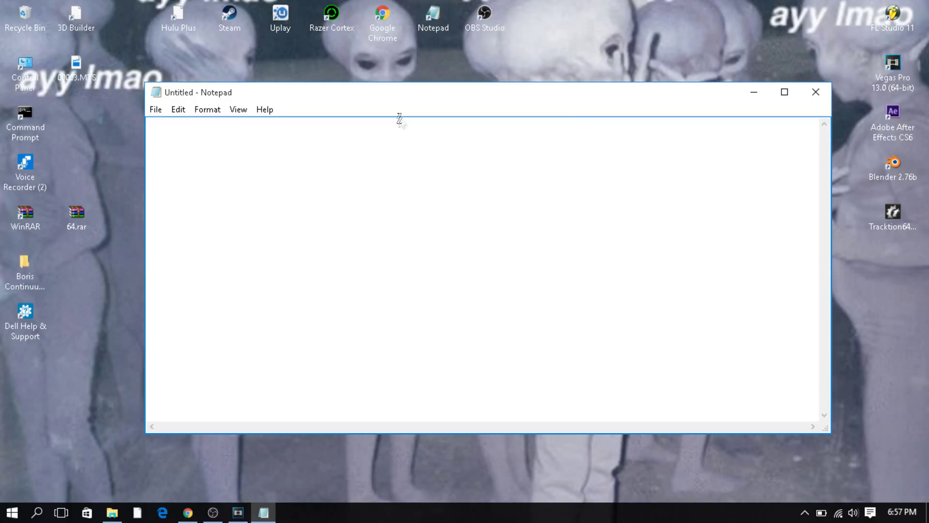
{"action": "left_click", "coordinate": [752, 92]}
{"action": "left_click", "coordinate": [237, 512]}
Import the video allen v. angelo.mp4 from the final grade folder in Documents.
{"action": "left_click", "coordinate": [10, 22]}
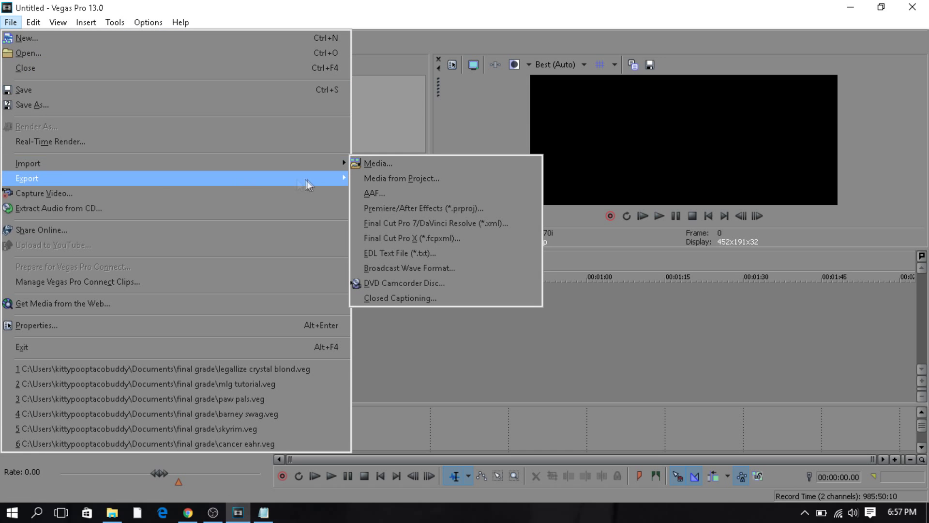
{"action": "mouse_move", "coordinate": [278, 167]}
{"action": "left_click", "coordinate": [377, 165]}
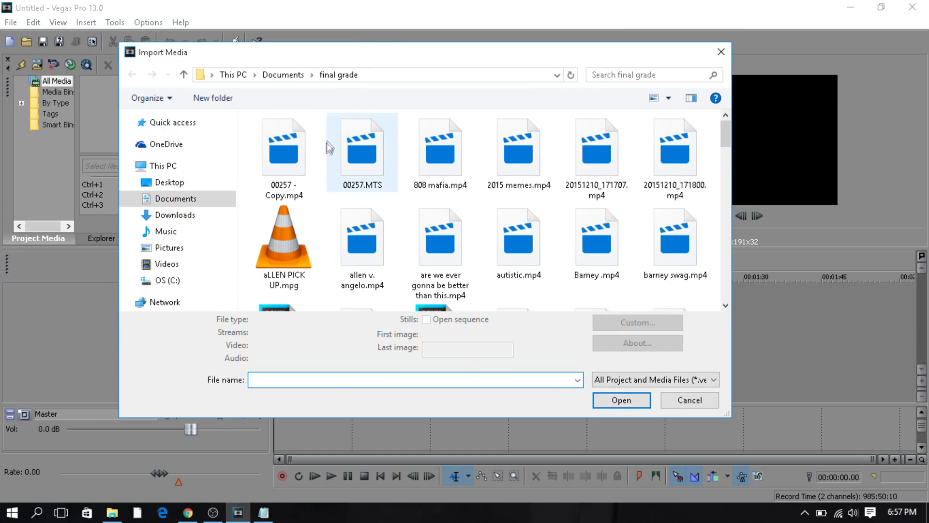
{"action": "left_click", "coordinate": [183, 205]}
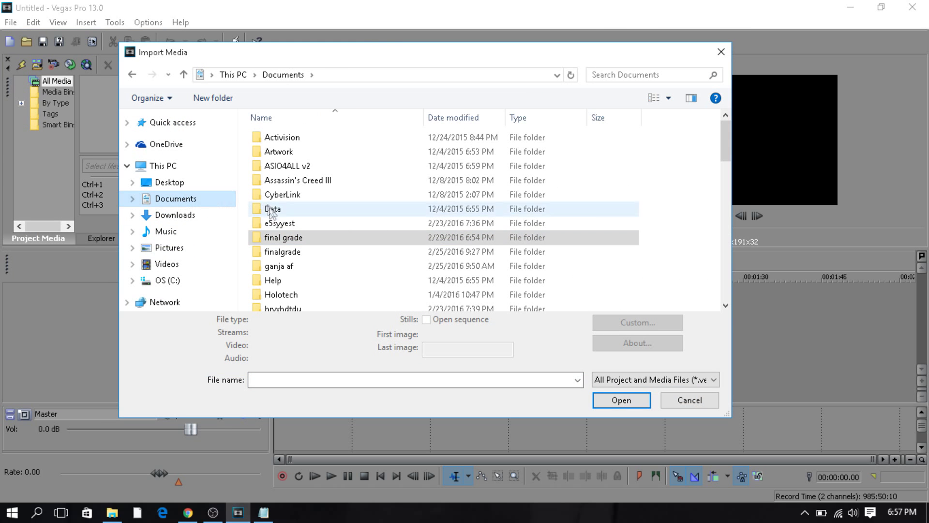
{"action": "double_click", "coordinate": [309, 239]}
{"action": "scroll", "coordinate": [517, 225], "scroll_direction": "down", "scroll_amount": 2}
{"action": "scroll", "coordinate": [537, 256], "scroll_direction": "up", "scroll_amount": 1}
{"action": "scroll", "coordinate": [599, 277], "scroll_direction": "down", "scroll_amount": 1}
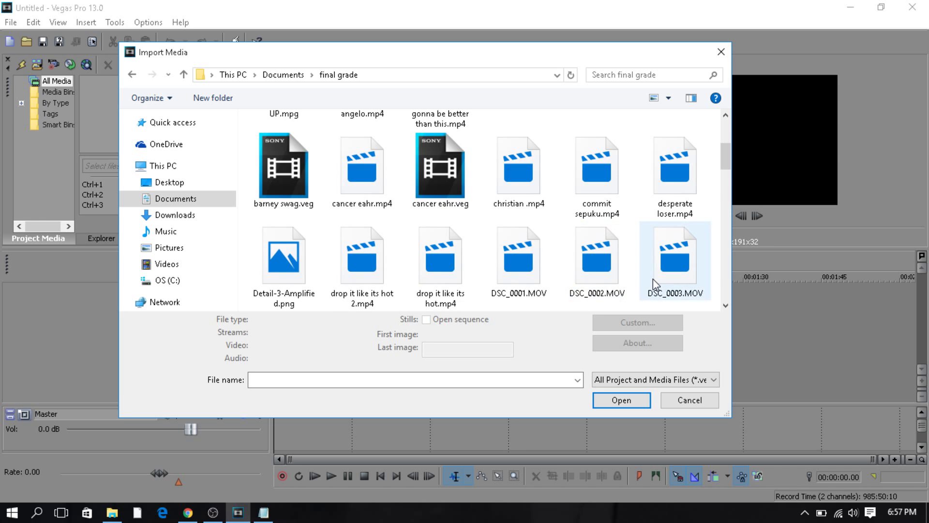
{"action": "scroll", "coordinate": [653, 284], "scroll_direction": "up", "scroll_amount": 1}
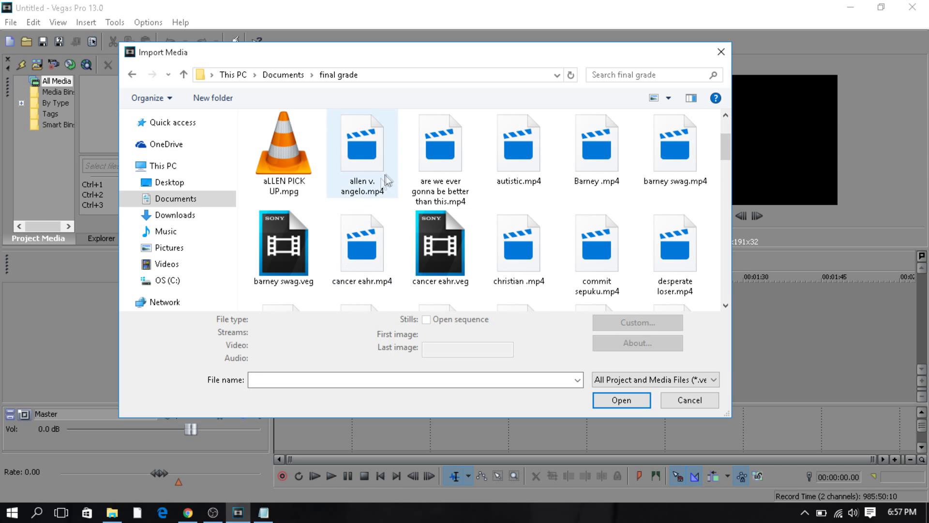
{"action": "double_click", "coordinate": [367, 156]}
Place the imported video at the start of the timeline and insert an empty video track above it.
{"action": "left_click_drag", "start_coordinate": [126, 118], "coordinate": [275, 329]}
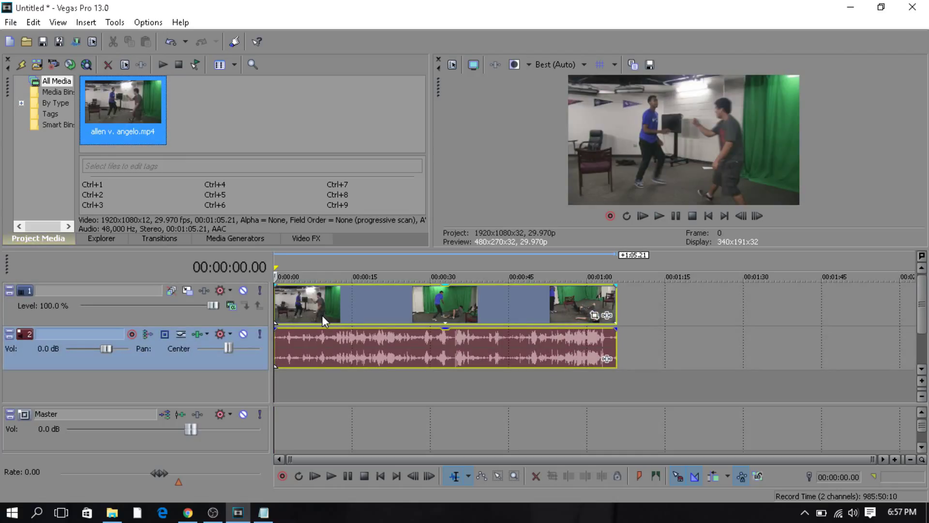
{"action": "left_click", "coordinate": [295, 294]}
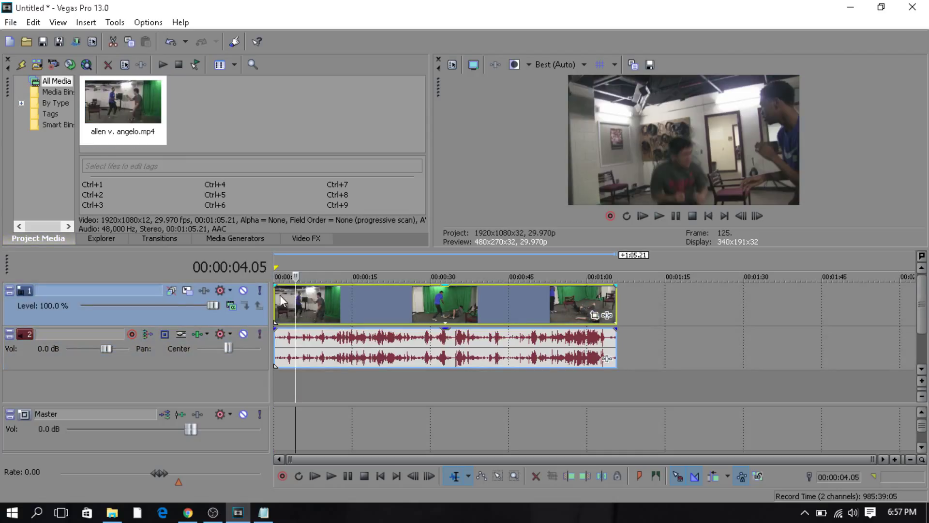
{"action": "key", "text": "ctrl+shift+q"}
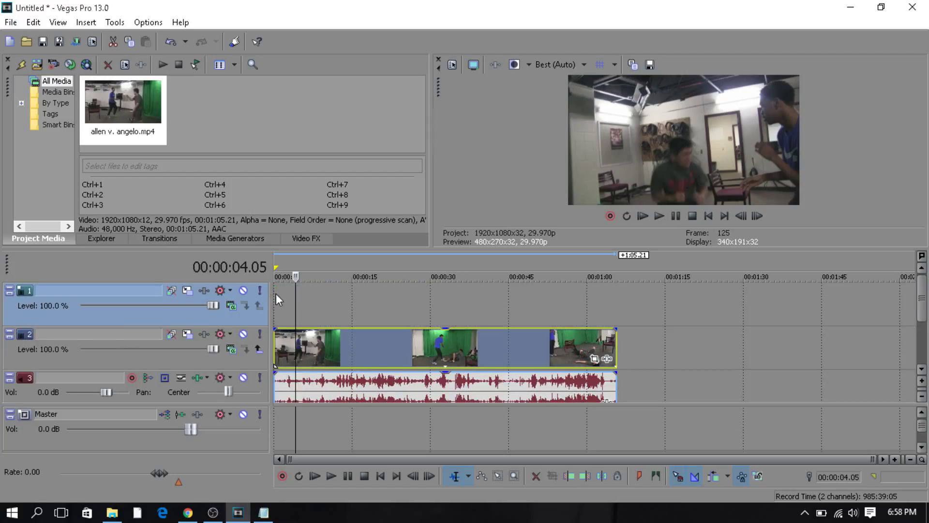
Write a reminder in Notepad about how to open a new track, clear it, and return to Vegas Pro.
{"action": "left_click", "coordinate": [263, 512]}
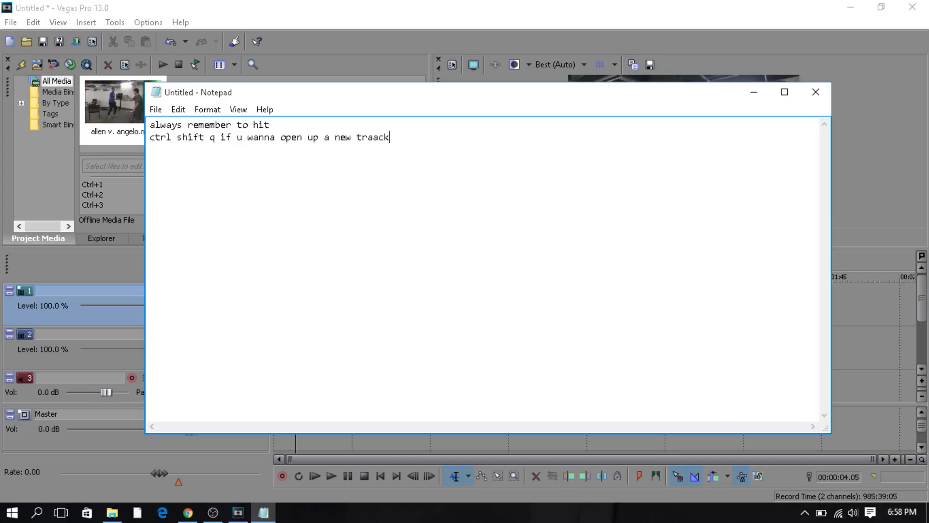
{"action": "key", "text": "ctrl+a"}
{"action": "key", "text": "BackSpace"}
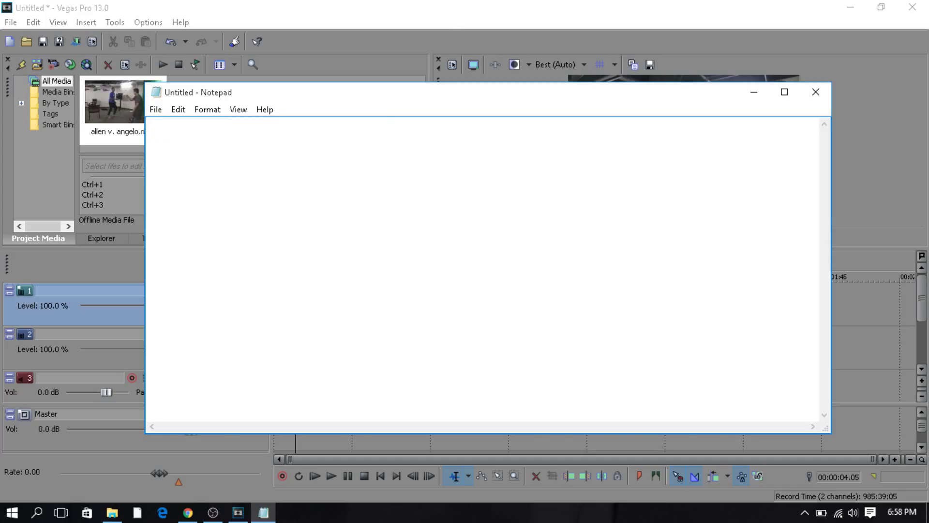
{"action": "left_click", "coordinate": [455, 5]}
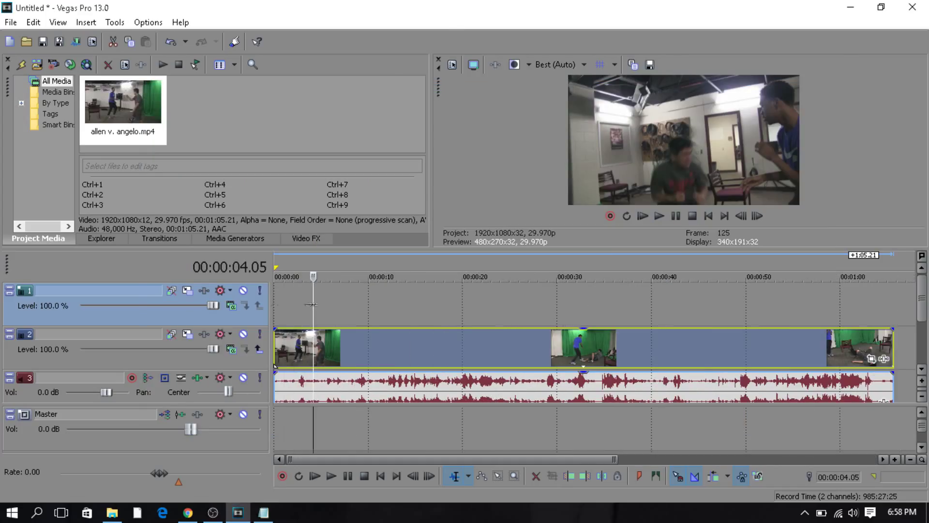
Play the timeline from the beginning and lower the system volume to 32.
{"action": "left_click", "coordinate": [277, 310]}
{"action": "key", "text": "space"}
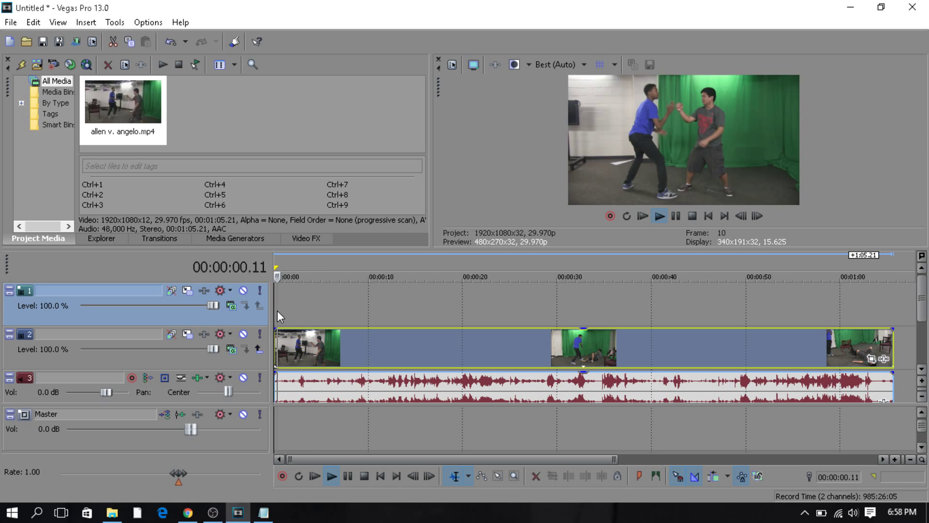
{"action": "key", "text": "XF86AudioLowerVolume"}
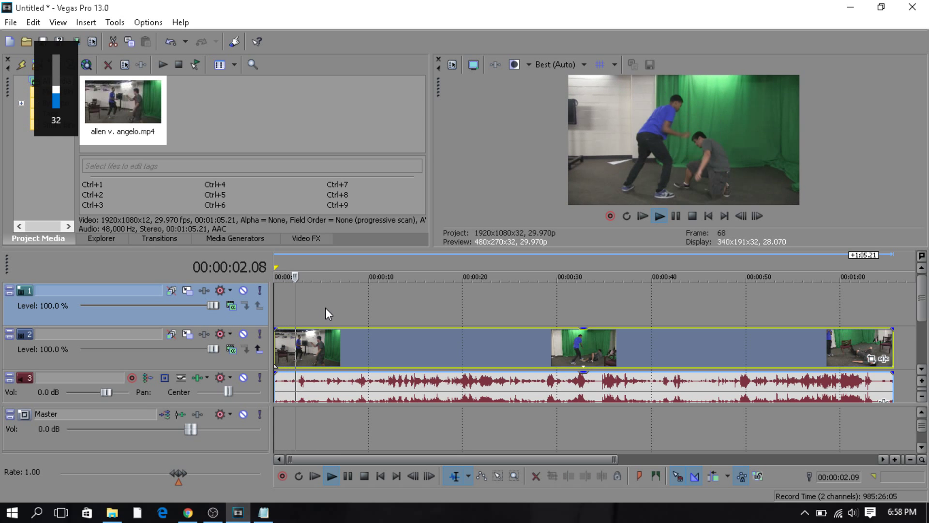
Switch to Chrome, search Google Images for "pepe png" in a new tab, and lower the system volume to 30.
{"action": "key", "text": "alt+Tab"}
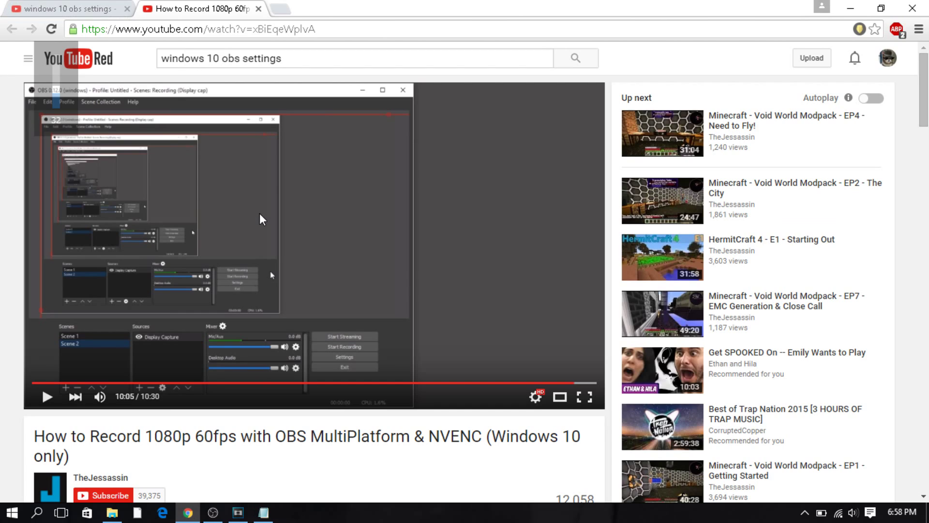
{"action": "left_click", "coordinate": [281, 9]}
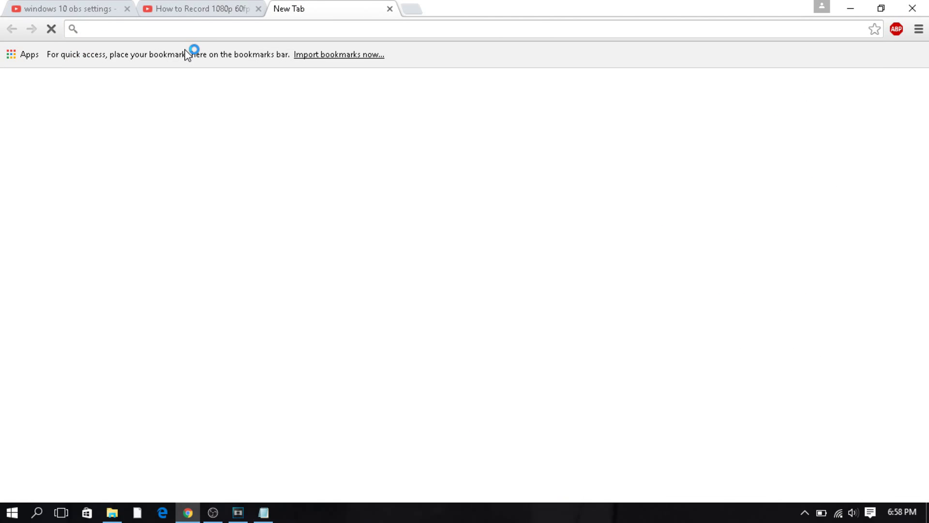
{"action": "type", "text": "ra"}
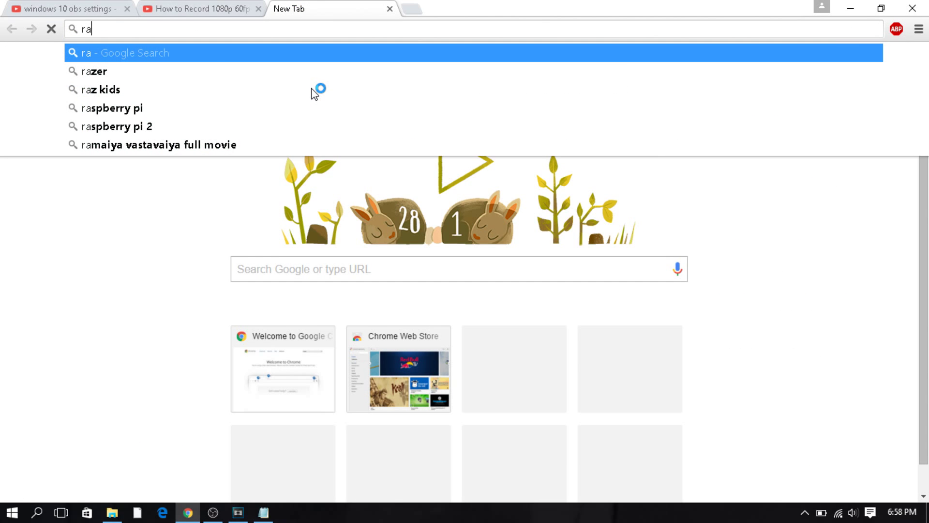
{"action": "key", "text": "BackSpace"}
{"action": "key", "text": "BackSpace"}
{"action": "type", "text": "pep"}
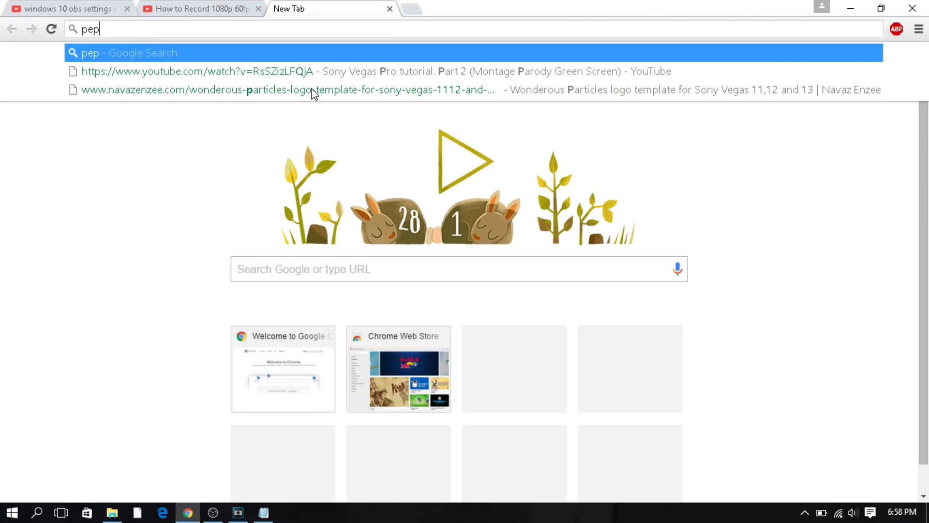
{"action": "type", "text": "e png"}
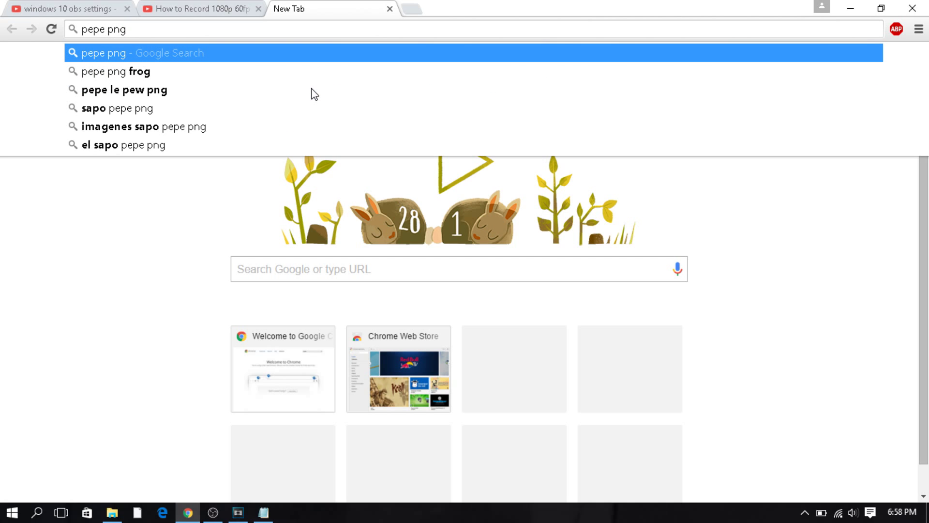
{"action": "key", "text": "Return"}
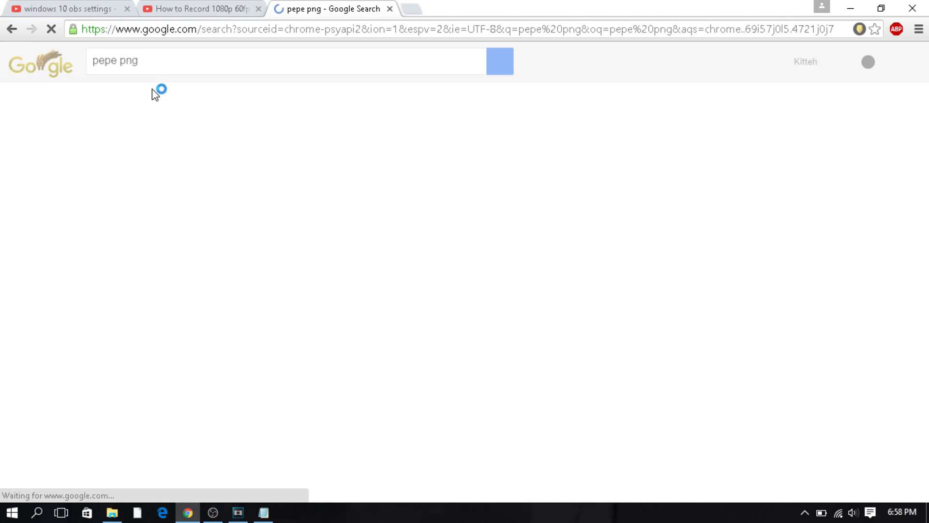
{"action": "key", "text": "XF86AudioLowerVolume"}
{"action": "left_click", "coordinate": [135, 103]}
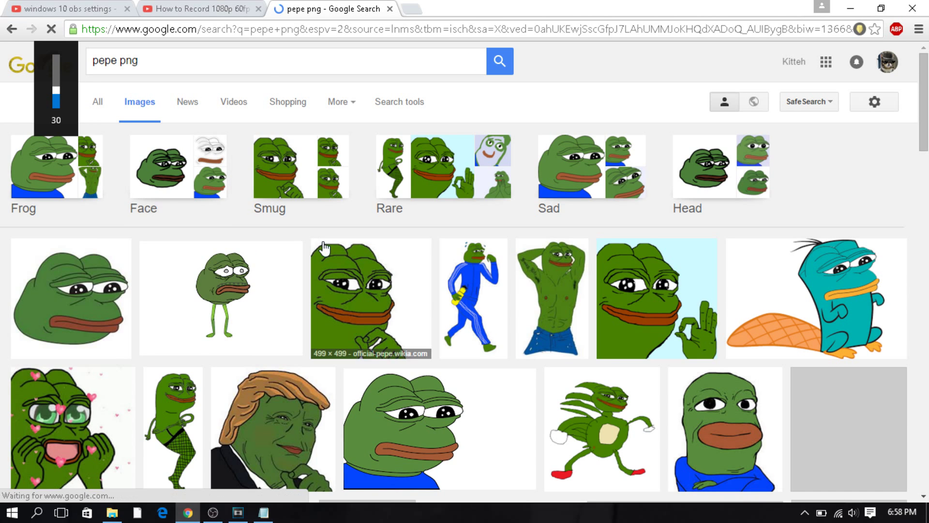
Open the 420 × 420 Pepe image from roblox.wikia.com at full size.
{"action": "scroll", "coordinate": [180, 254], "scroll_direction": "down", "scroll_amount": 1}
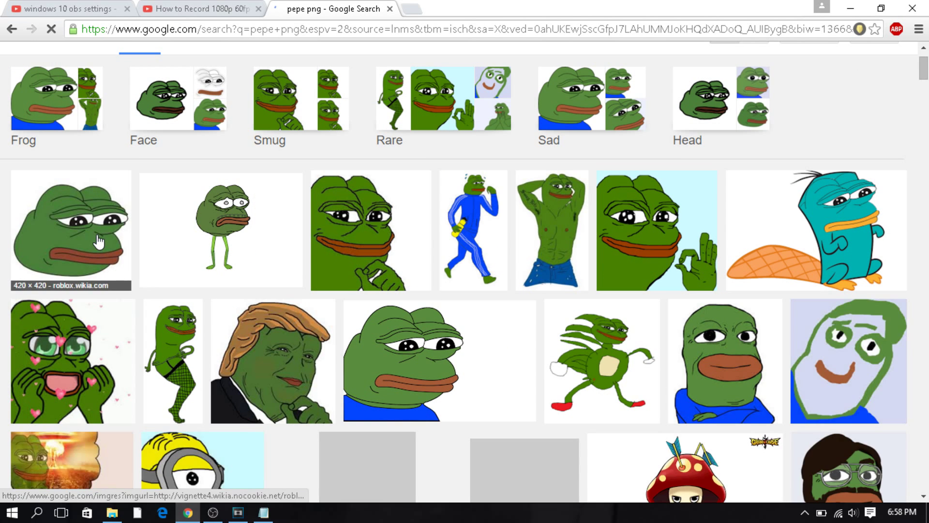
{"action": "left_click", "coordinate": [98, 244]}
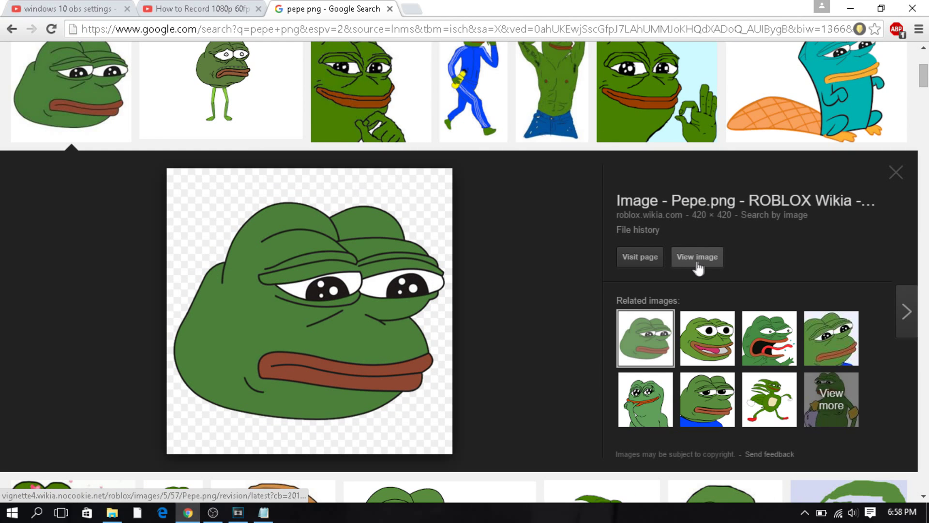
{"action": "left_click", "coordinate": [696, 260]}
Save the full-size frog image as Pepe.png in the Downloads folder.
{"action": "right_click", "coordinate": [223, 191]}
{"action": "left_click", "coordinate": [254, 219]}
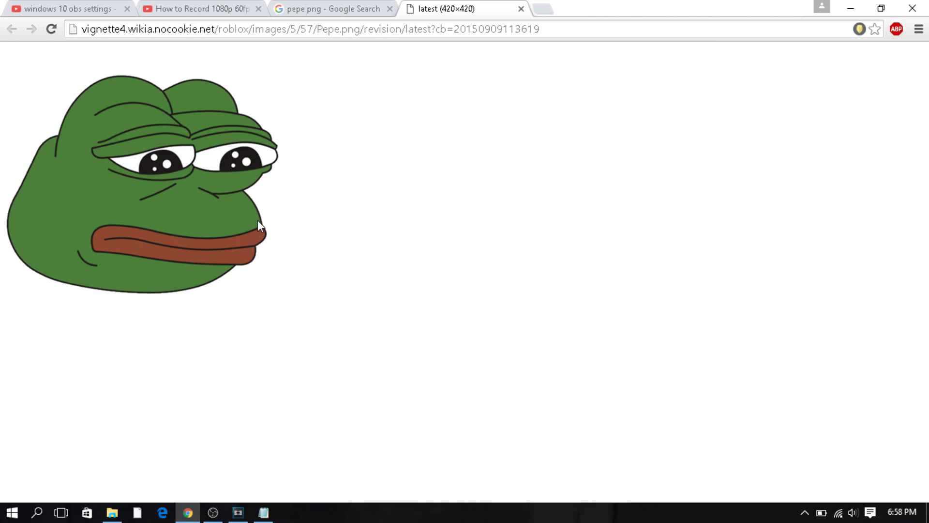
{"action": "left_click", "coordinate": [155, 145]}
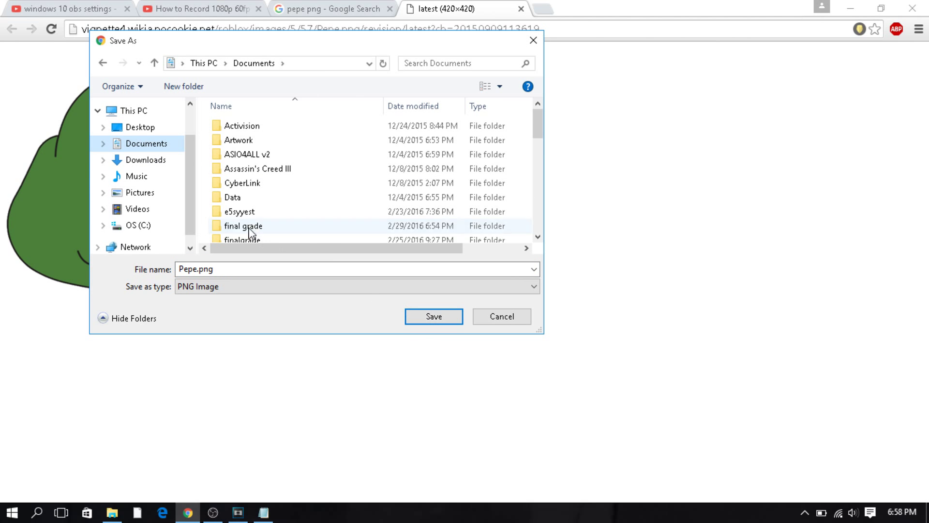
{"action": "left_click", "coordinate": [158, 162]}
{"action": "left_click", "coordinate": [432, 318]}
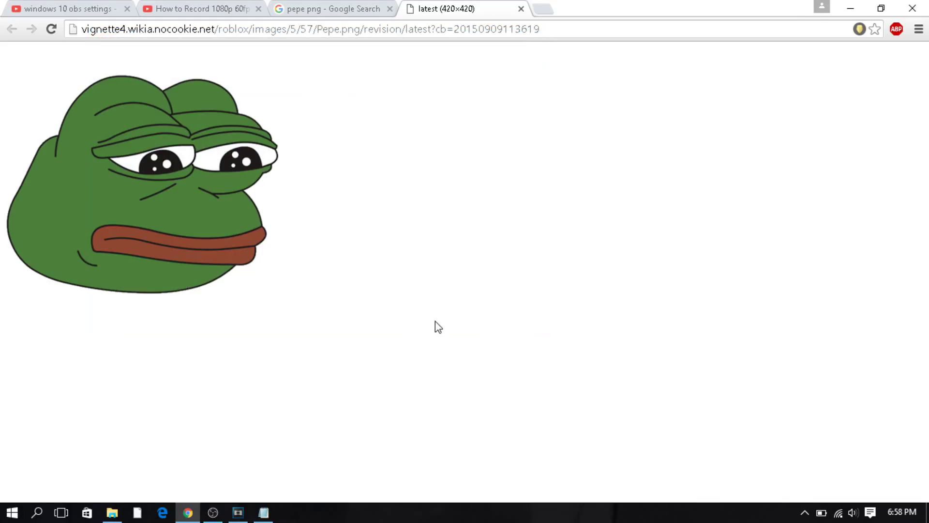
Return to Vegas Pro and import Pepe.png from the Downloads folder into the project media.
{"action": "left_click", "coordinate": [238, 513]}
{"action": "left_click", "coordinate": [187, 512]}
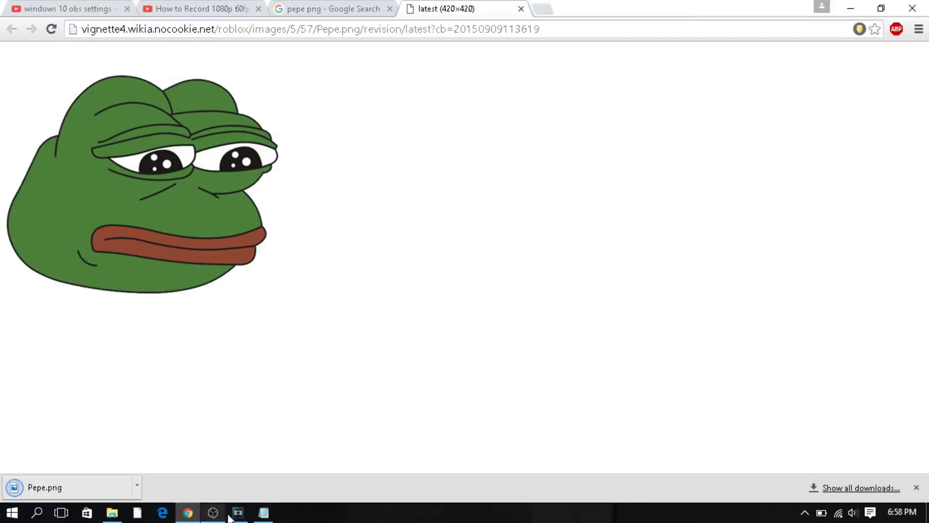
{"action": "left_click", "coordinate": [238, 513]}
{"action": "left_click", "coordinate": [12, 23]}
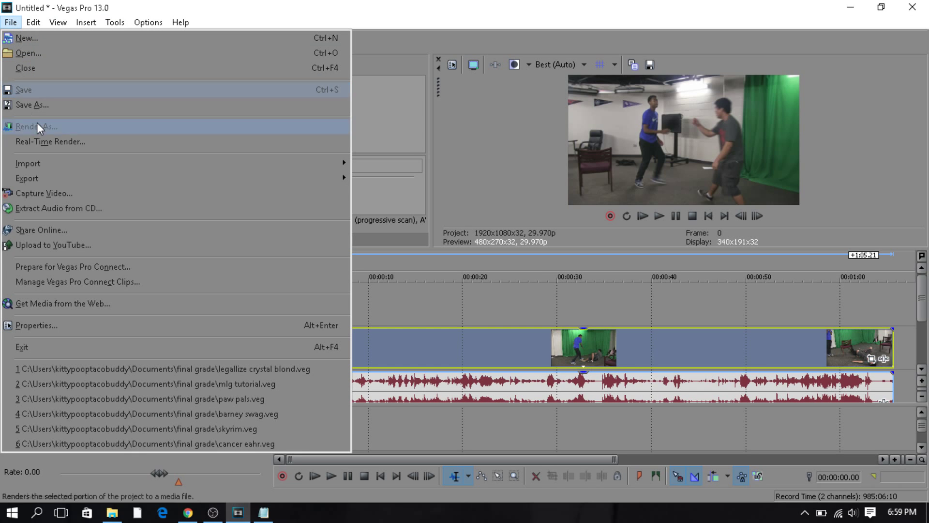
{"action": "mouse_move", "coordinate": [53, 167]}
{"action": "left_click", "coordinate": [372, 170]}
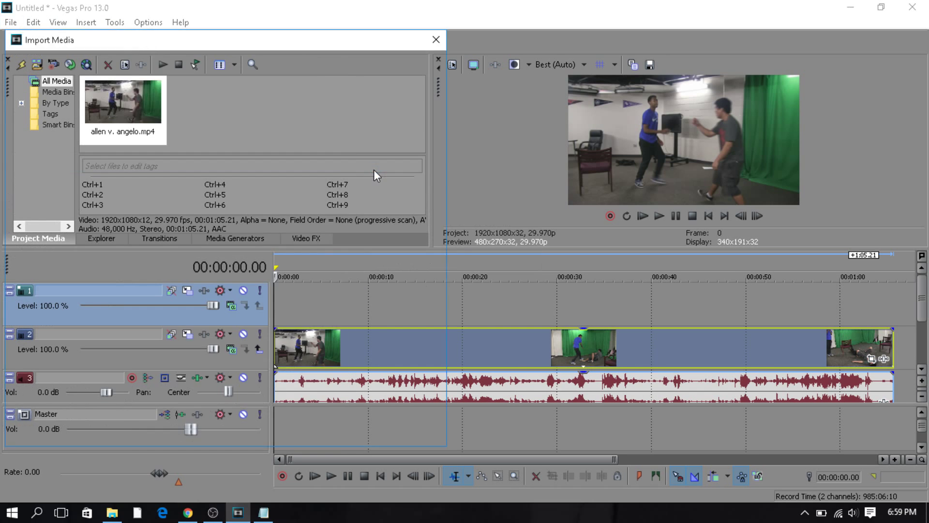
{"action": "left_click", "coordinate": [182, 200]}
{"action": "left_click", "coordinate": [187, 215]}
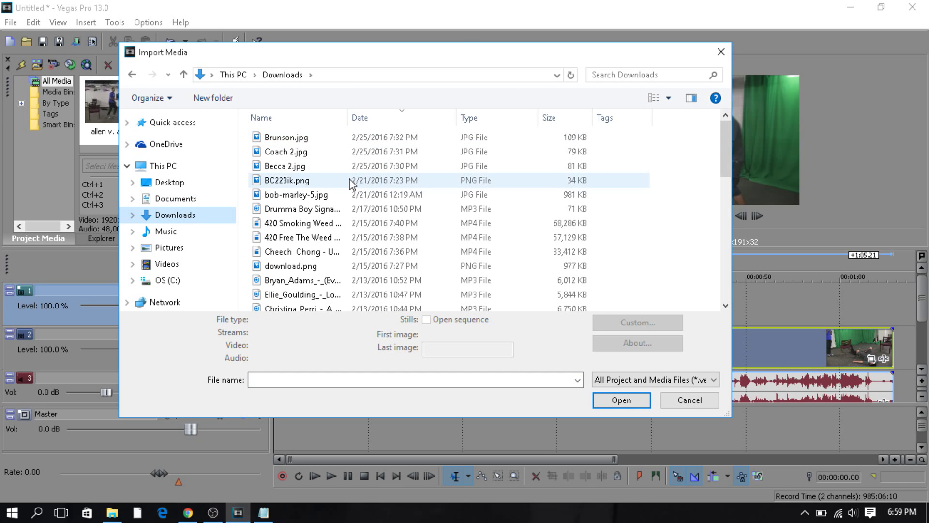
{"action": "left_click", "coordinate": [353, 152]}
{"action": "left_click", "coordinate": [617, 409]}
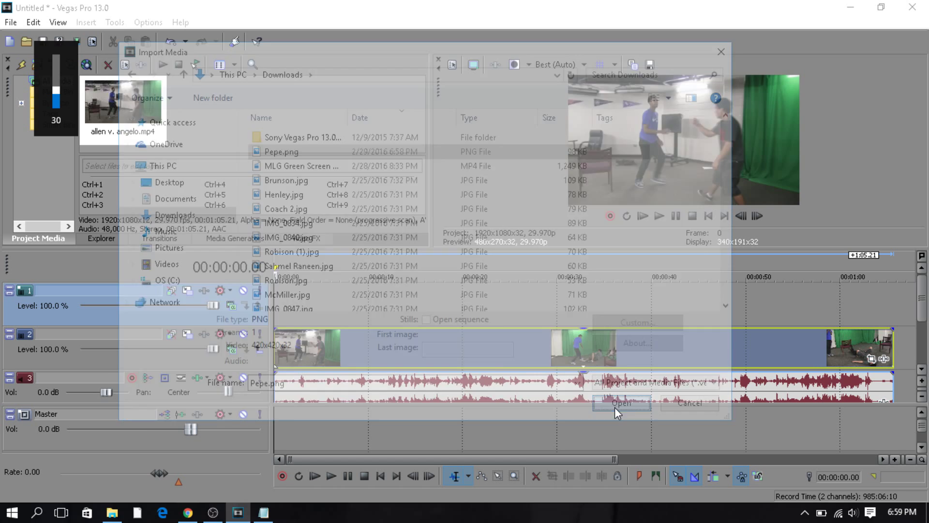
Place Pepe.png on the empty top video track, starting at the beginning of the timeline.
{"action": "left_click_drag", "start_coordinate": [232, 125], "coordinate": [621, 314]}
{"action": "scroll", "coordinate": [292, 314], "scroll_direction": "up", "scroll_amount": 2}
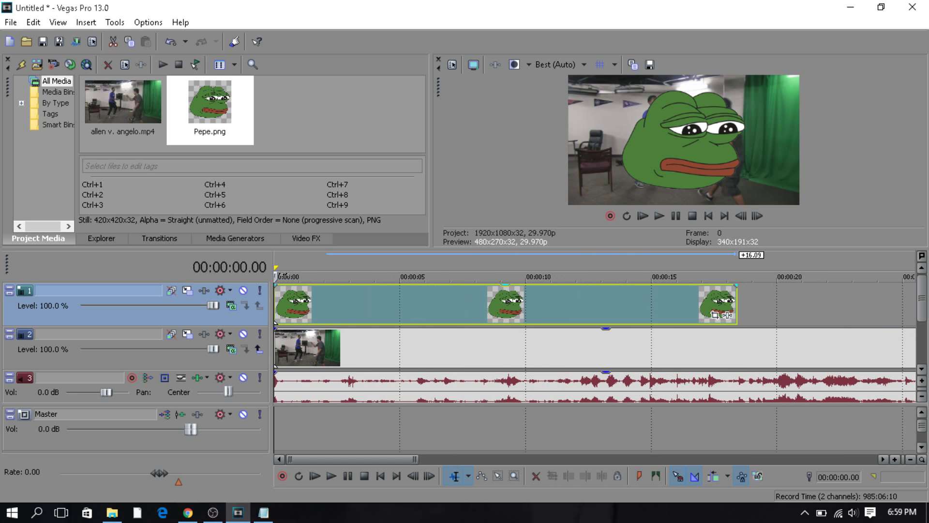
{"action": "scroll", "coordinate": [677, 291], "scroll_direction": "up", "scroll_amount": 1}
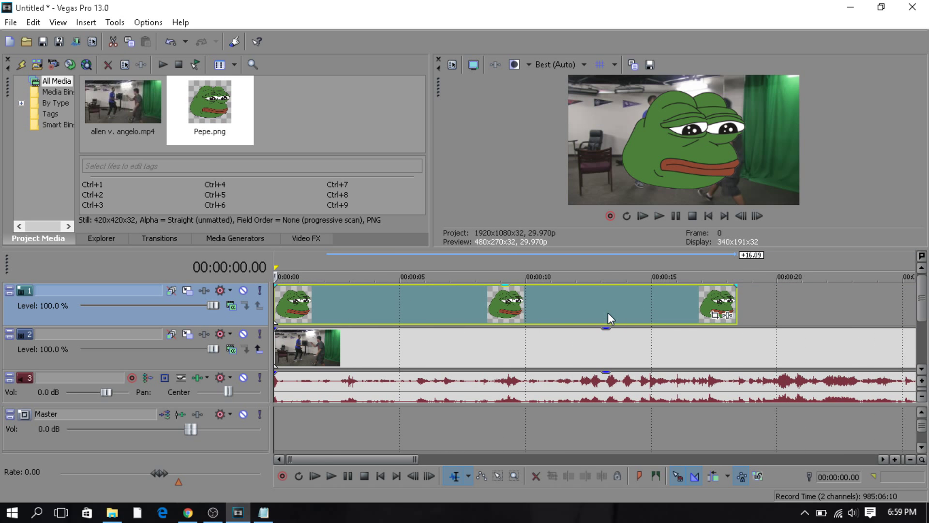
Open the Event Pan/Crop settings of the Pepe event on the top video track, with the window clear of the video preview.
{"action": "left_click", "coordinate": [728, 272]}
{"action": "scroll", "coordinate": [716, 295], "scroll_direction": "up", "scroll_amount": 5}
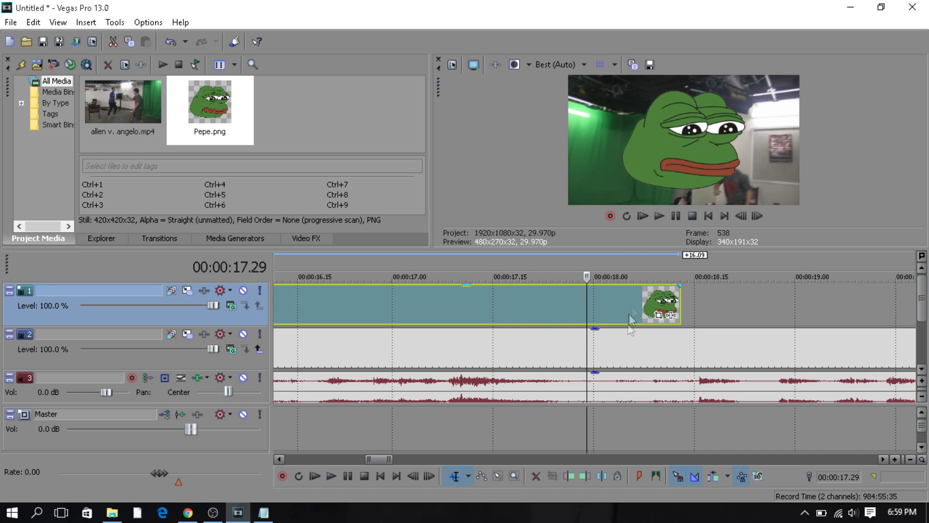
{"action": "scroll", "coordinate": [738, 338], "scroll_direction": "up", "scroll_amount": 2}
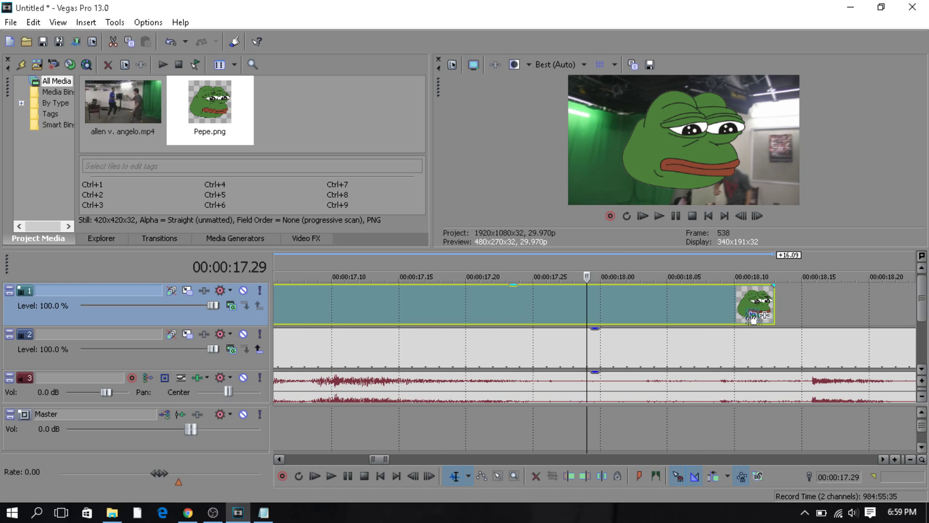
{"action": "left_click", "coordinate": [753, 315]}
{"action": "scroll", "coordinate": [668, 339], "scroll_direction": "down", "scroll_amount": 3}
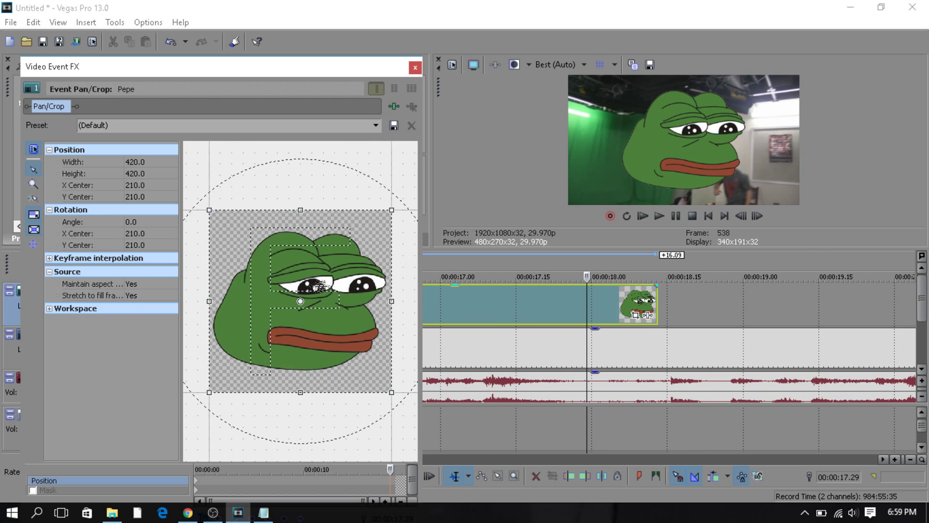
{"action": "scroll", "coordinate": [321, 290], "scroll_direction": "down", "scroll_amount": 2}
{"action": "left_click_drag", "start_coordinate": [319, 71], "coordinate": [353, 56]}
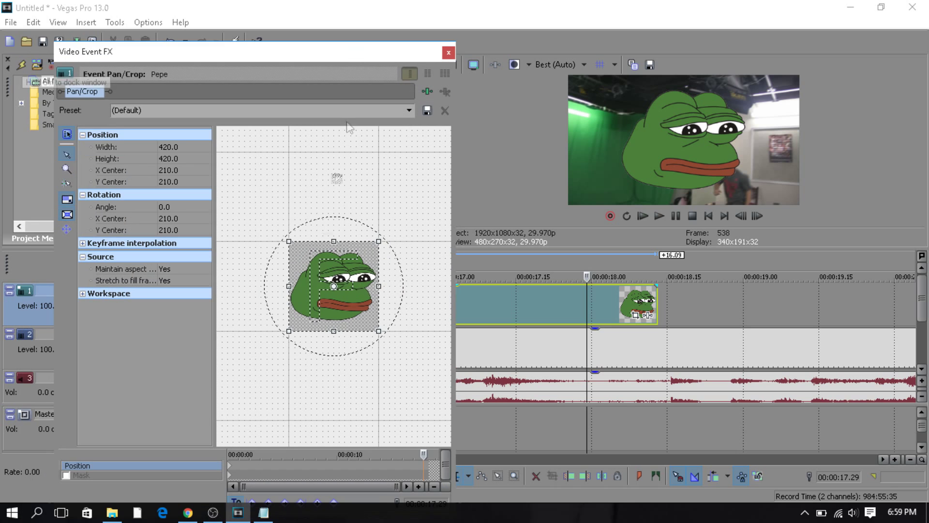
{"action": "right_click", "coordinate": [363, 279]}
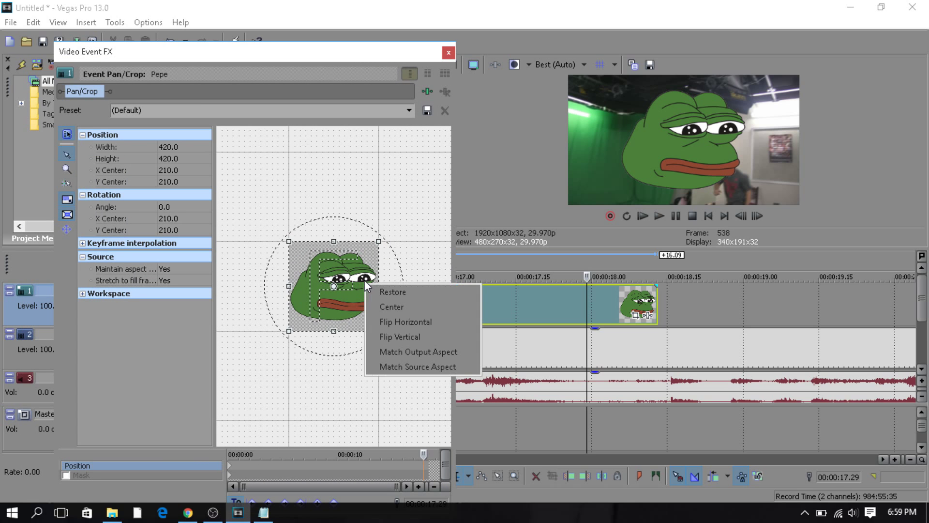
{"action": "left_click", "coordinate": [414, 352]}
{"action": "left_click_drag", "start_coordinate": [357, 50], "coordinate": [434, 38]}
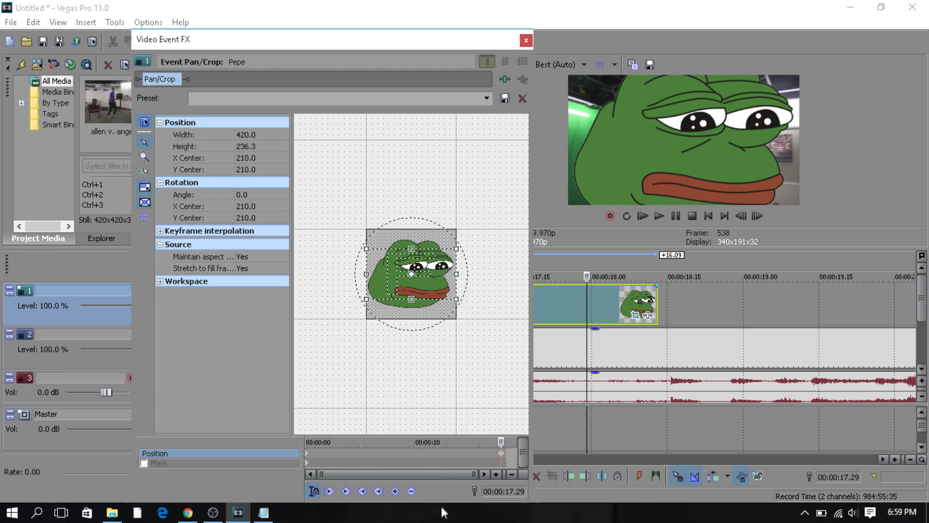
{"action": "right_click", "coordinate": [503, 457]}
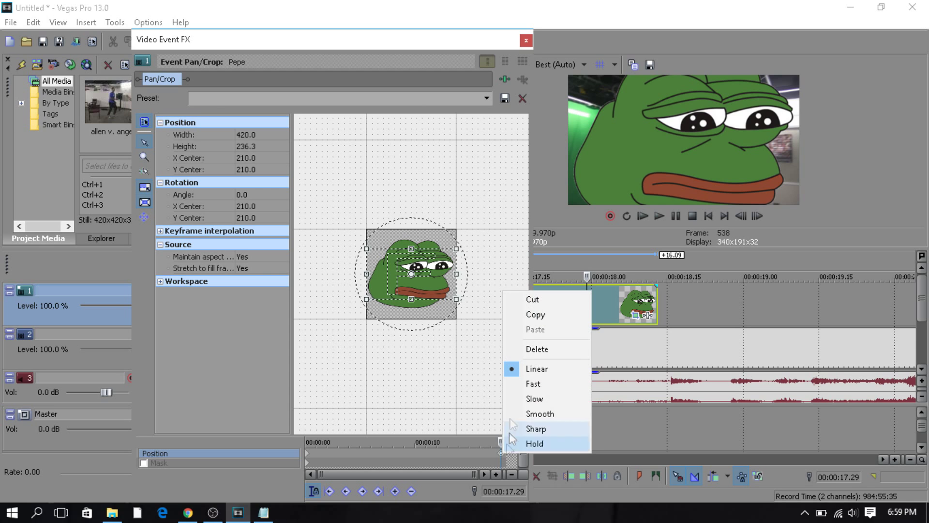
{"action": "left_click", "coordinate": [518, 297]}
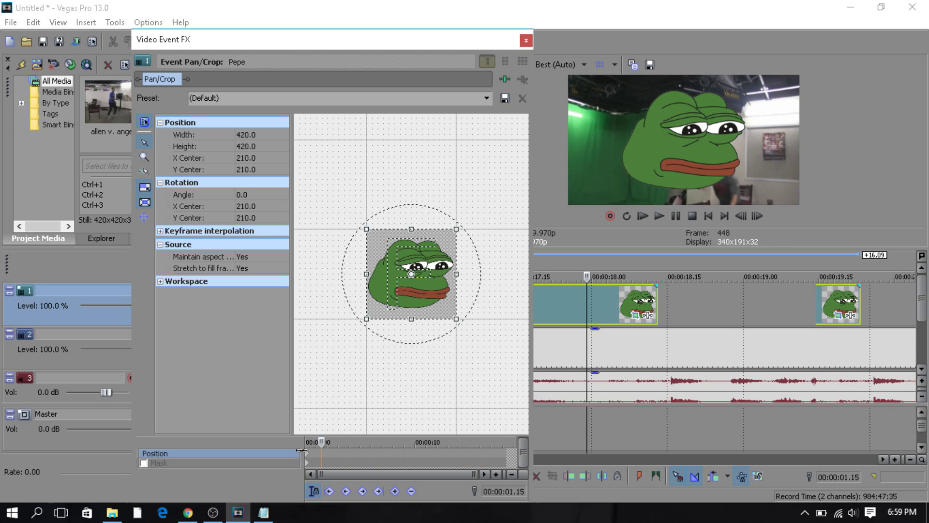
Match the Pepe event's crop frame to the output aspect at the very start of the event.
{"action": "key", "text": "Home"}
{"action": "scroll", "coordinate": [421, 314], "scroll_direction": "up", "scroll_amount": 2}
{"action": "scroll", "coordinate": [434, 301], "scroll_direction": "up", "scroll_amount": 2}
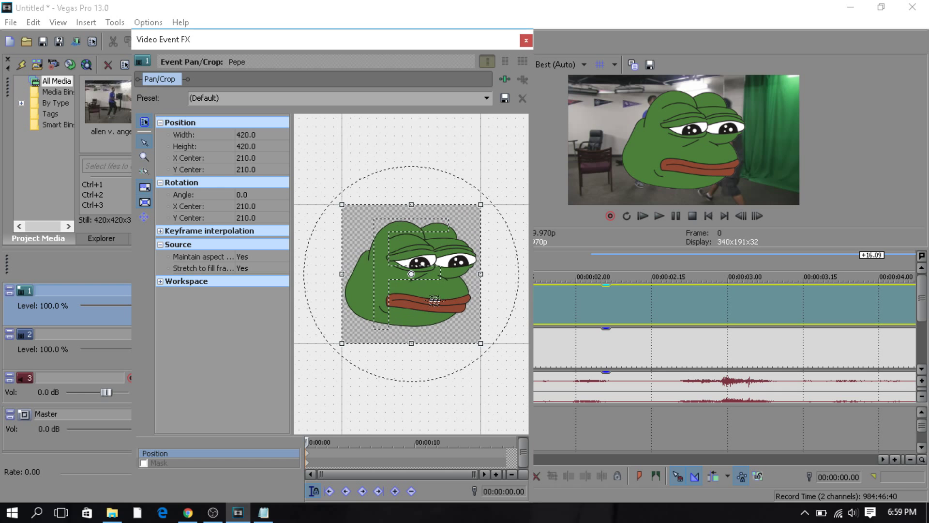
{"action": "scroll", "coordinate": [435, 301], "scroll_direction": "down", "scroll_amount": 4}
{"action": "right_click", "coordinate": [434, 293]}
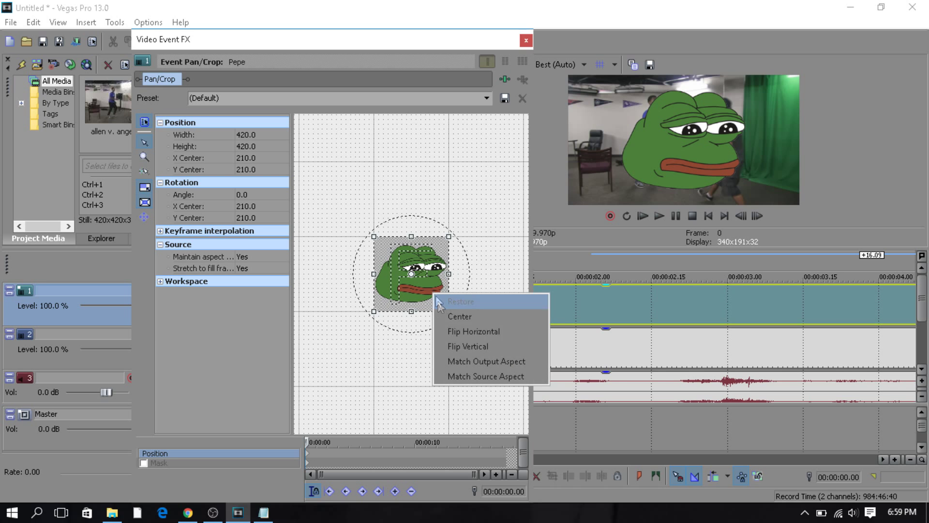
{"action": "left_click", "coordinate": [478, 361]}
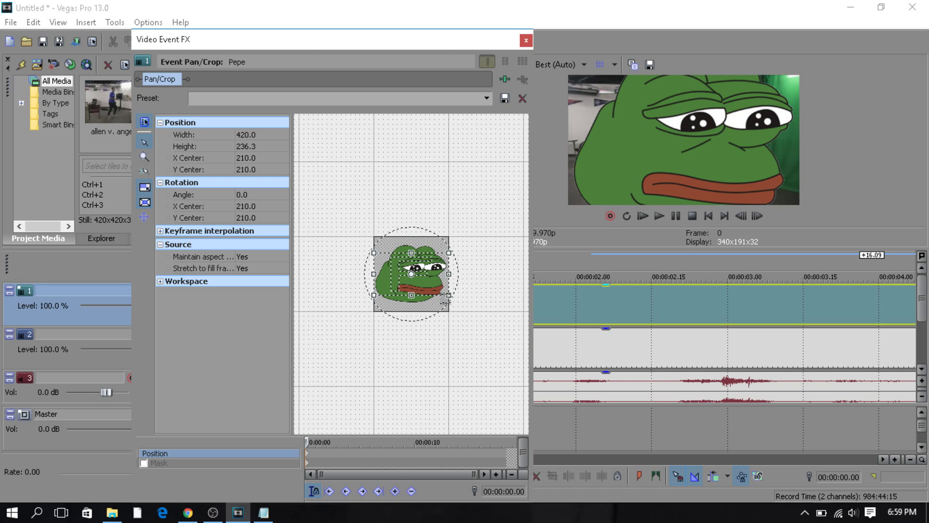
Enlarge the crop frame to about 2,198.8 × 1,236.8 and center it near X 460.5, Y 610.8 so Pepe covers the blue-shirted person's head.
{"action": "left_click_drag", "start_coordinate": [446, 294], "coordinate": [570, 448]}
{"action": "scroll", "coordinate": [467, 332], "scroll_direction": "down", "scroll_amount": 3}
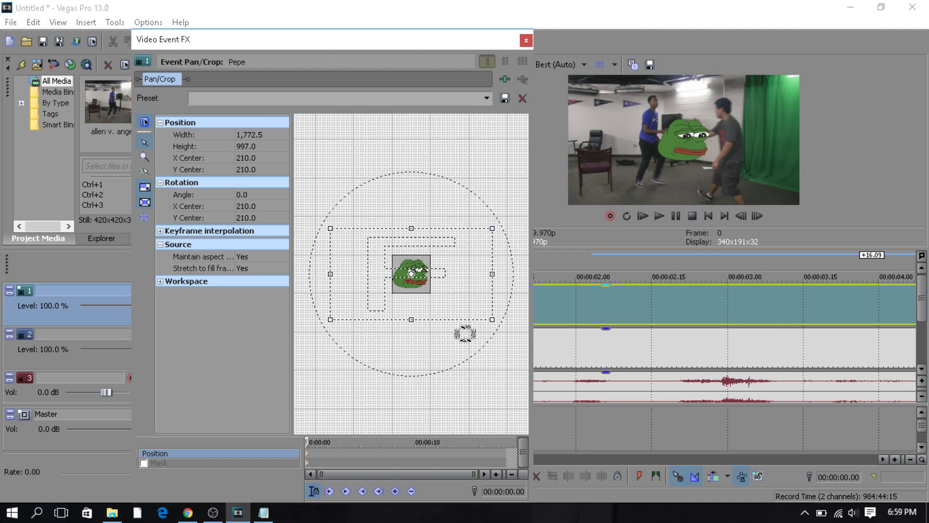
{"action": "left_click_drag", "start_coordinate": [464, 303], "coordinate": [474, 332]}
{"action": "scroll", "coordinate": [444, 285], "scroll_direction": "up", "scroll_amount": 1}
{"action": "left_click_drag", "start_coordinate": [444, 286], "coordinate": [473, 318]}
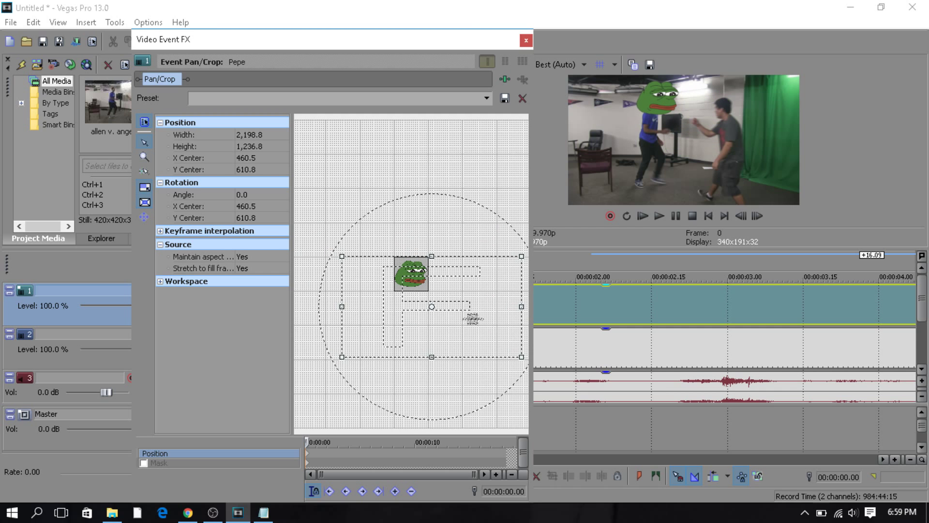
Add position keyframes at 00:00:00.01, near X 443.8, Y 594.1, and at 00:00:00.02, keeping Pepe over the blue-shirted person's head.
{"action": "scroll", "coordinate": [312, 444], "scroll_direction": "up", "scroll_amount": 4}
{"action": "scroll", "coordinate": [312, 445], "scroll_direction": "up", "scroll_amount": 3}
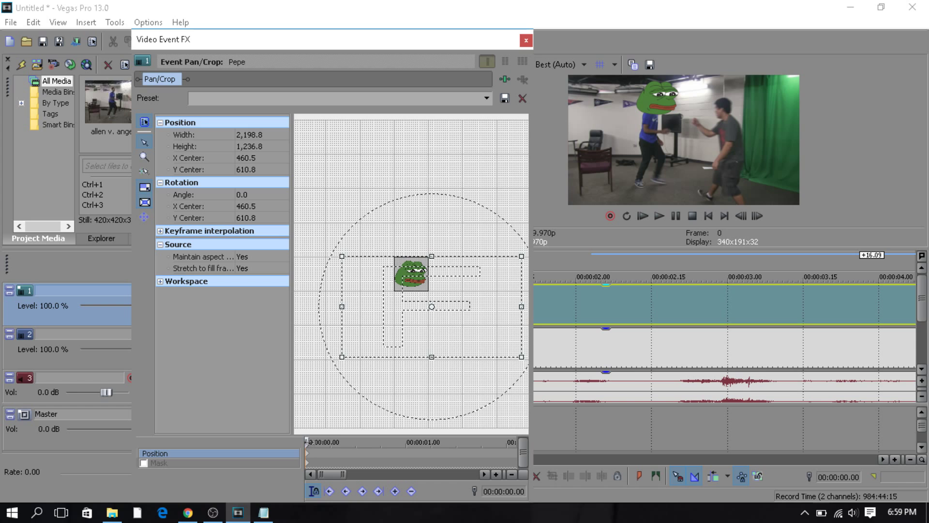
{"action": "left_click", "coordinate": [316, 442]}
{"action": "left_click_drag", "start_coordinate": [463, 353], "coordinate": [462, 351]}
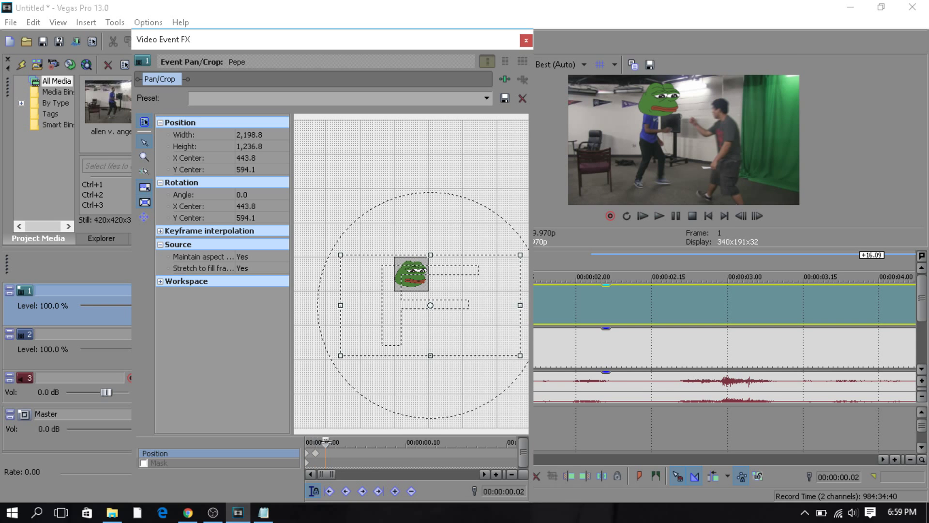
{"action": "left_click", "coordinate": [325, 440]}
{"action": "left_click_drag", "start_coordinate": [463, 326], "coordinate": [462, 325]}
Add a position keyframe around frame 6, near X 510.6, Y 719.4, and another a few frames on, following the same head.
{"action": "left_click_drag", "start_coordinate": [327, 441], "coordinate": [365, 442]}
{"action": "left_click_drag", "start_coordinate": [475, 316], "coordinate": [481, 327]}
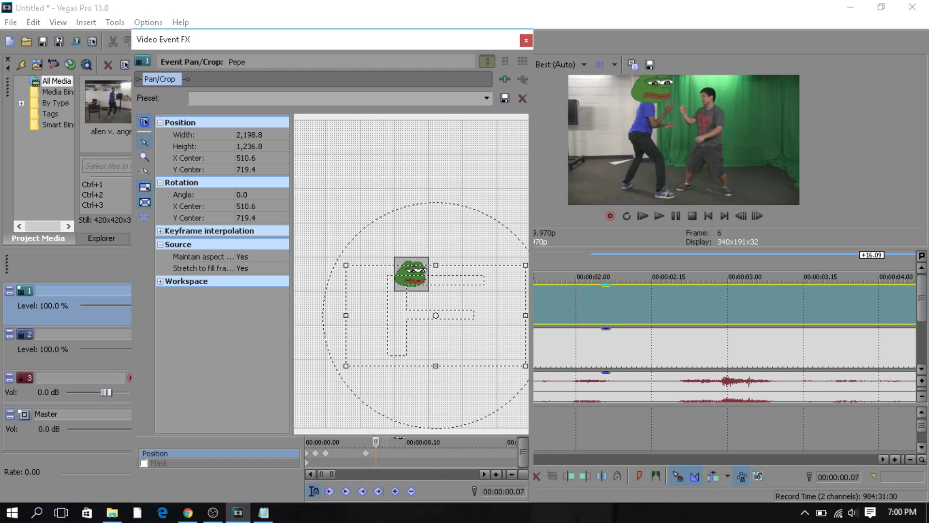
{"action": "left_click", "coordinate": [426, 441]}
{"action": "left_click_drag", "start_coordinate": [474, 320], "coordinate": [469, 316]}
Add two more head-tracking position keyframes, placing the one at 00:00:00.29 near X 385.4, Y 619.2.
{"action": "scroll", "coordinate": [435, 455], "scroll_direction": "down", "scroll_amount": 3}
{"action": "left_click", "coordinate": [445, 441]}
{"action": "mouse_move", "coordinate": [458, 331]}
{"action": "left_mouse_down"}
{"action": "mouse_move", "coordinate": [446, 319]}
{"action": "mouse_move", "coordinate": [453, 326]}
{"action": "left_mouse_up"}
{"action": "scroll", "coordinate": [457, 463], "scroll_direction": "right", "scroll_amount": 2}
{"action": "left_click", "coordinate": [459, 441]}
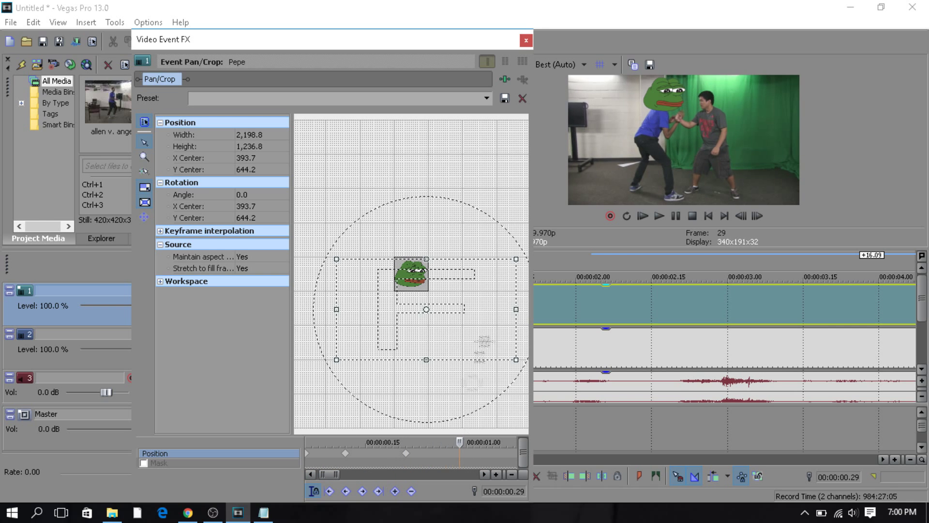
{"action": "left_click_drag", "start_coordinate": [481, 332], "coordinate": [480, 330]}
Keyframe Pepe over the head twice past the one-second mark, centering the crop near X 352.0, Y 686.0 and X 352.0, Y 619.2.
{"action": "scroll", "coordinate": [417, 464], "scroll_direction": "down", "scroll_amount": 2}
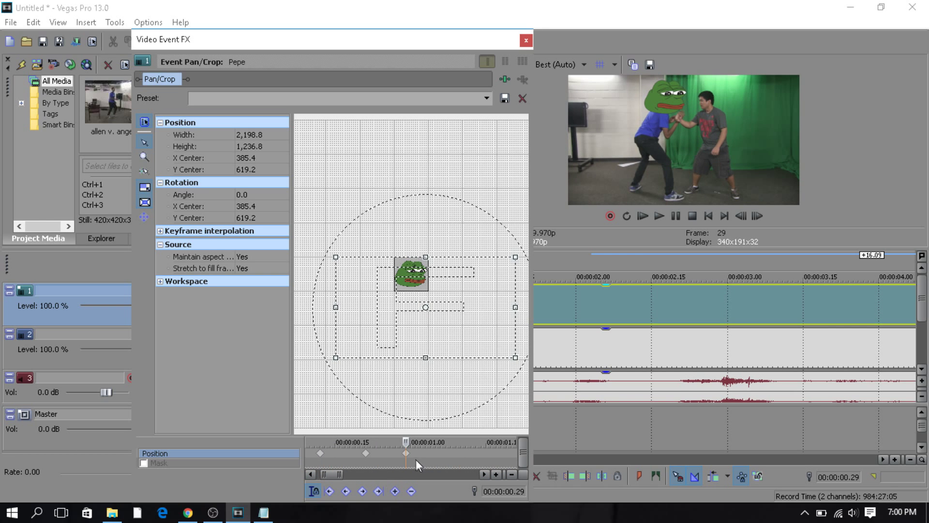
{"action": "left_click_drag", "start_coordinate": [406, 442], "coordinate": [445, 442]}
{"action": "left_click_drag", "start_coordinate": [476, 337], "coordinate": [477, 348]}
{"action": "left_click_drag", "start_coordinate": [446, 441], "coordinate": [481, 441]}
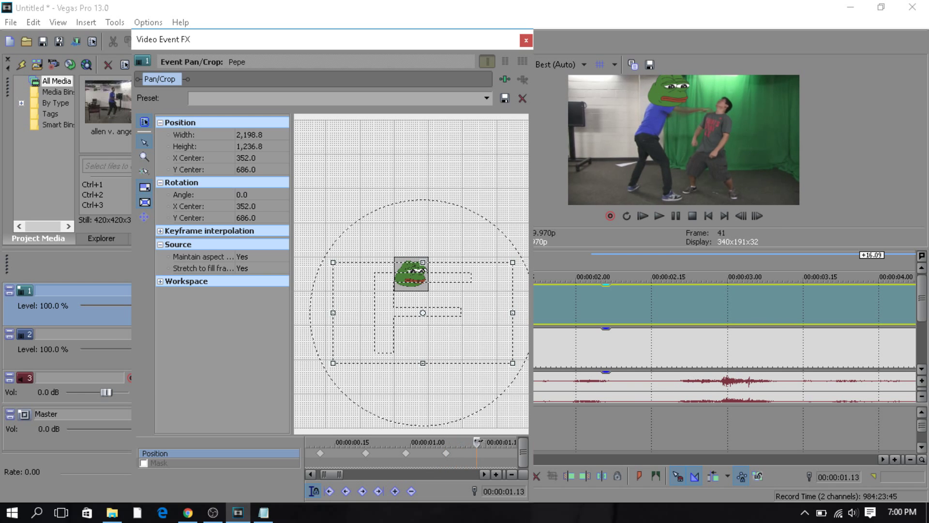
{"action": "left_click_drag", "start_coordinate": [460, 338], "coordinate": [460, 333]}
Add a position keyframe at 00:00:01.17 with the crop centered near X 326.9, Y 602.5, and close the Pan/Crop settings.
{"action": "left_click_drag", "start_coordinate": [471, 443], "coordinate": [496, 441]}
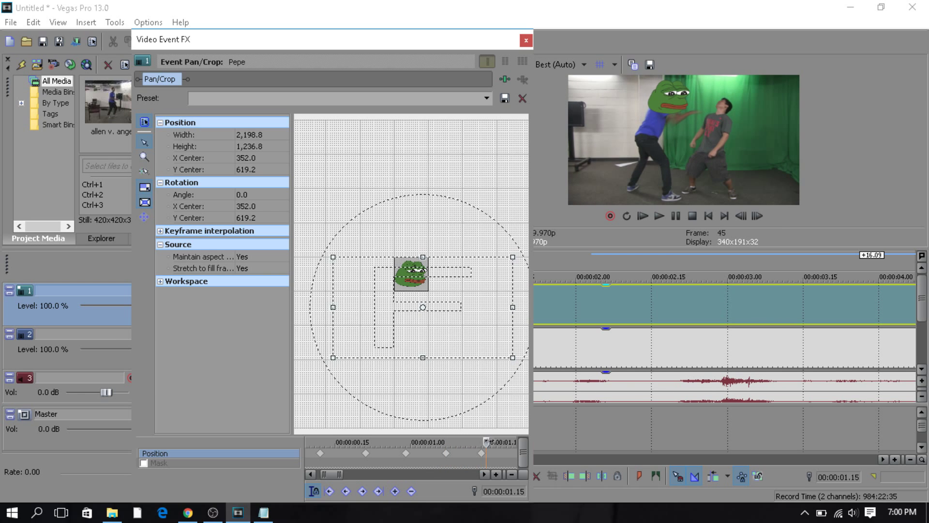
{"action": "left_click_drag", "start_coordinate": [471, 327], "coordinate": [465, 329]}
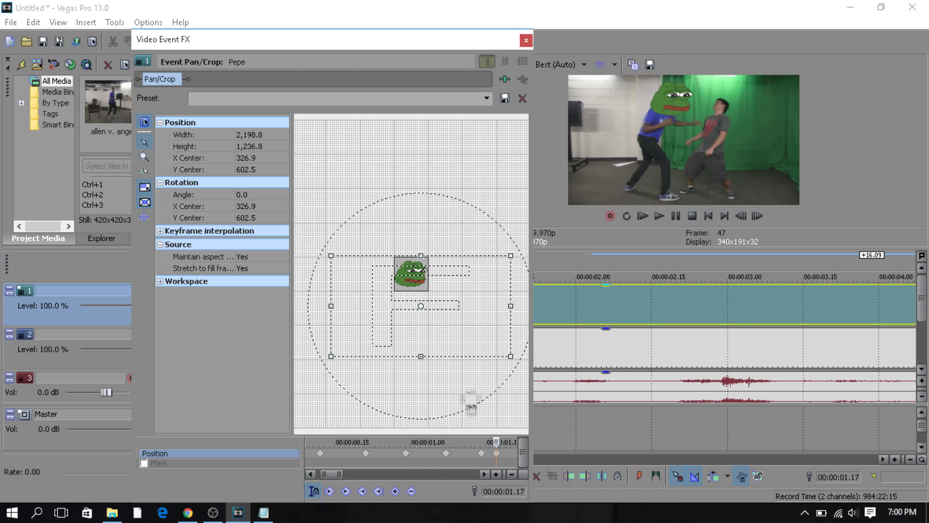
{"action": "left_click", "coordinate": [526, 40]}
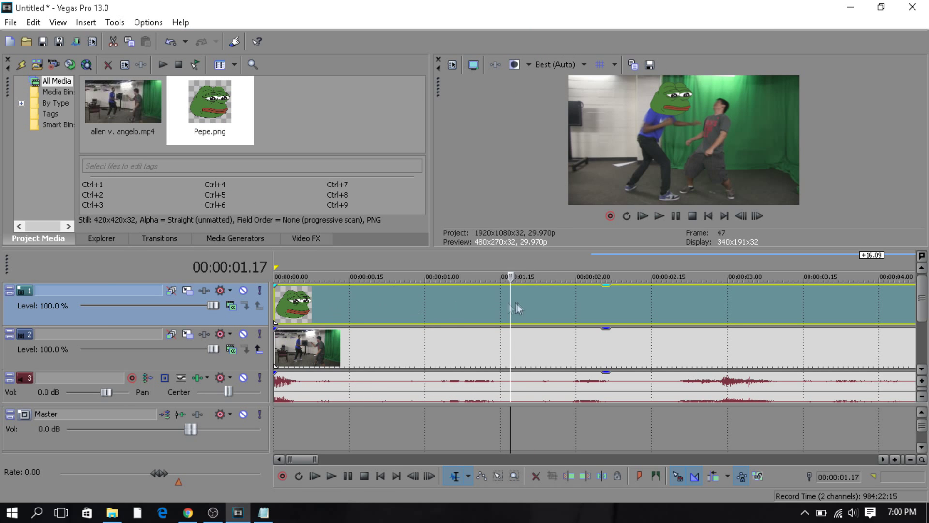
Play the tracked Pepe overlay from the start of the timeline at a lower system volume, checking that it follows the head.
{"action": "key", "text": "Home"}
{"action": "key", "text": "space"}
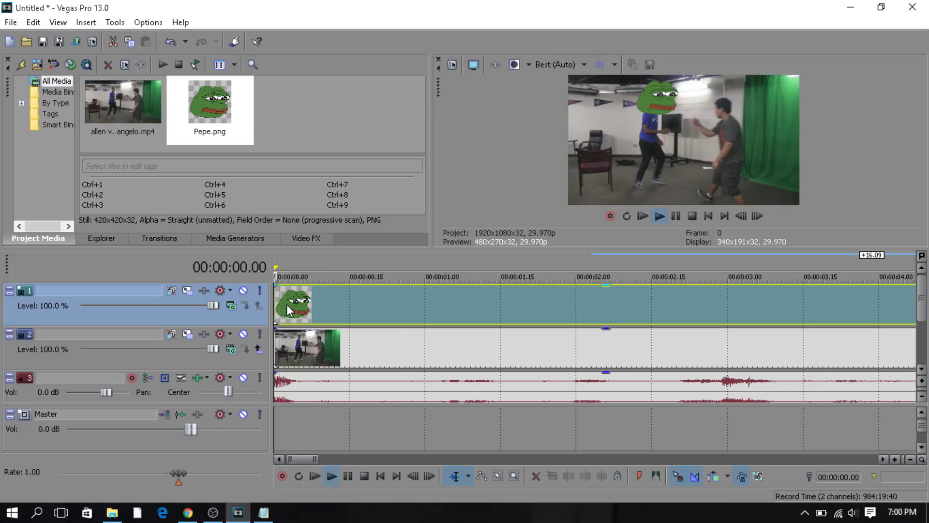
{"action": "key", "text": "XF86AudioLowerVolume"}
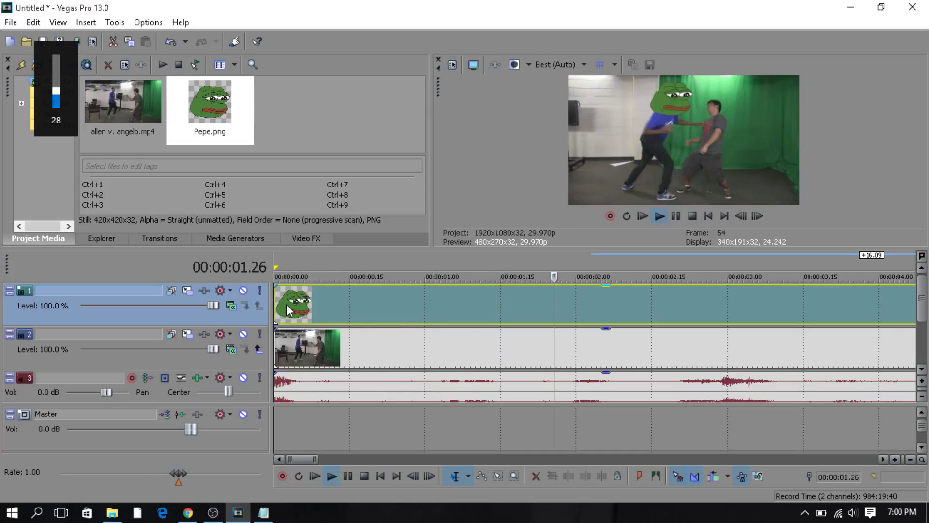
{"action": "key", "text": "space"}
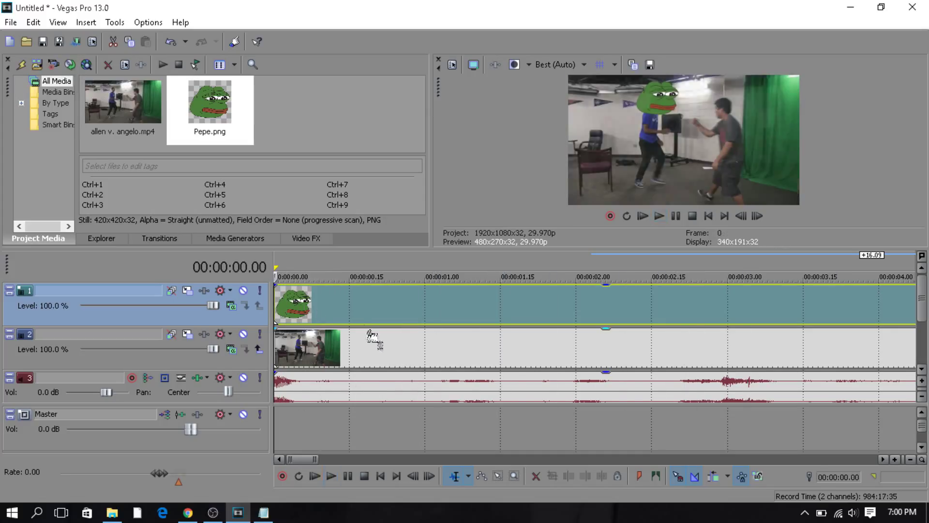
{"action": "scroll", "coordinate": [379, 384], "scroll_direction": "down", "scroll_amount": 2}
{"action": "scroll", "coordinate": [319, 335], "scroll_direction": "down", "scroll_amount": 4}
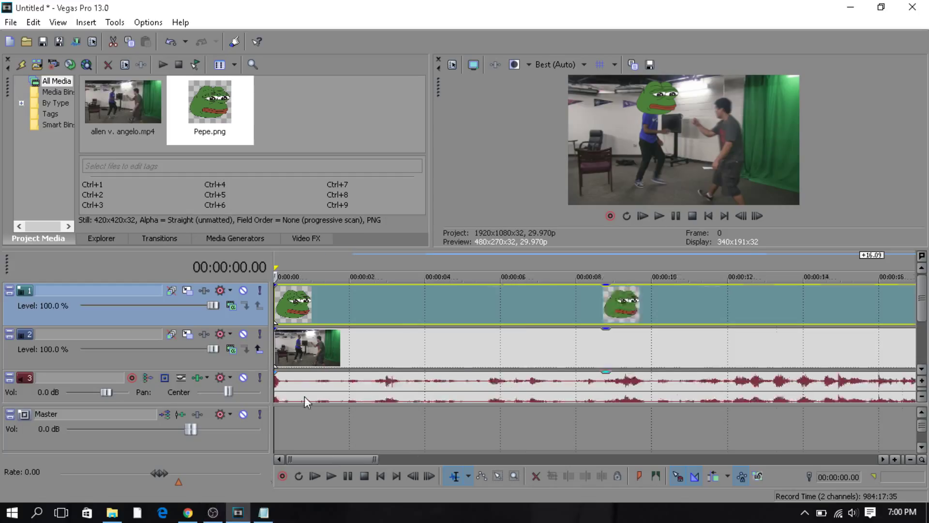
Switch to Notepad and write "and that is how you motion track guys".
{"action": "left_click", "coordinate": [263, 512]}
{"action": "type", "text": "and that is "}
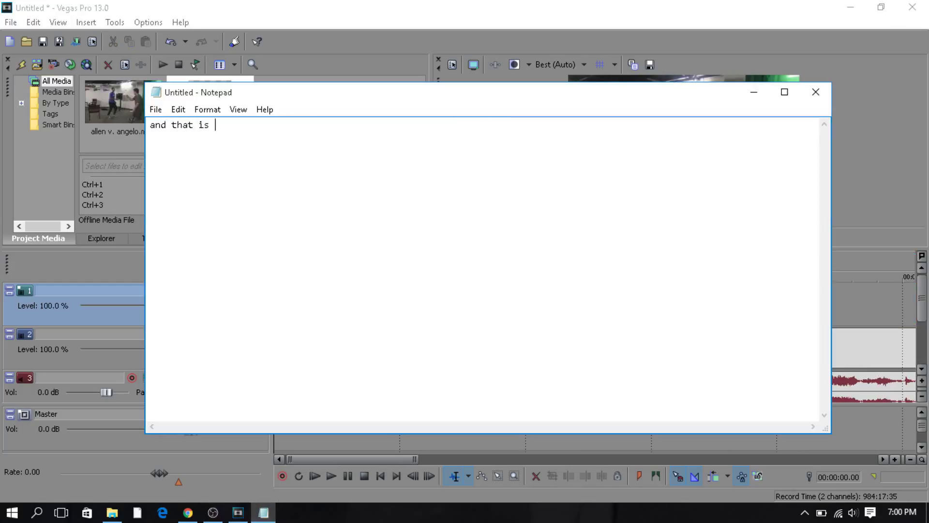
{"action": "type", "text": "how you motion tr"}
{"action": "type", "text": "avk"}
{"action": "type", "text": "kk"}
{"action": "type", "text": "guys"}
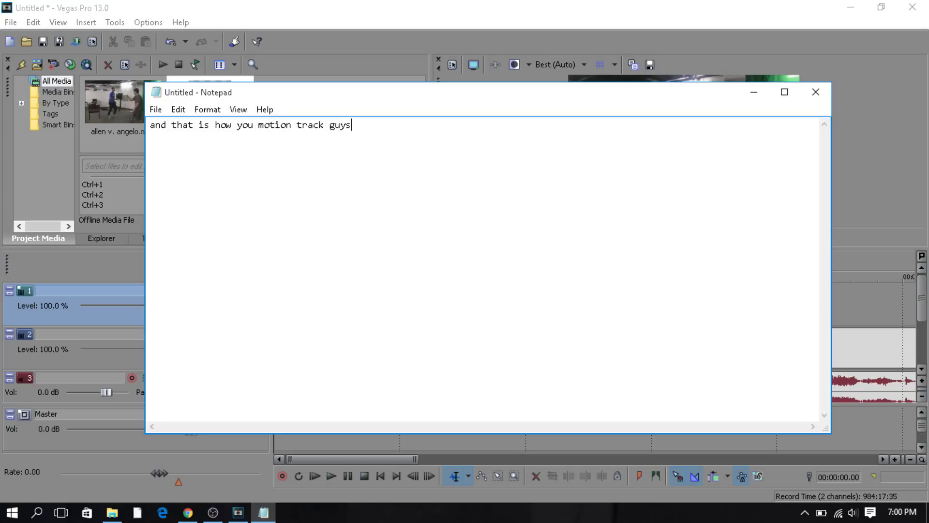
Add a comma and a second line reading "keep up for more tutoials", and clear the whole note.
{"action": "type", "text": ","}
{"action": "type", "text": "keep up for more"}
{"action": "type", "text": " tutoials"}
{"action": "key", "text": "BackSpace"}
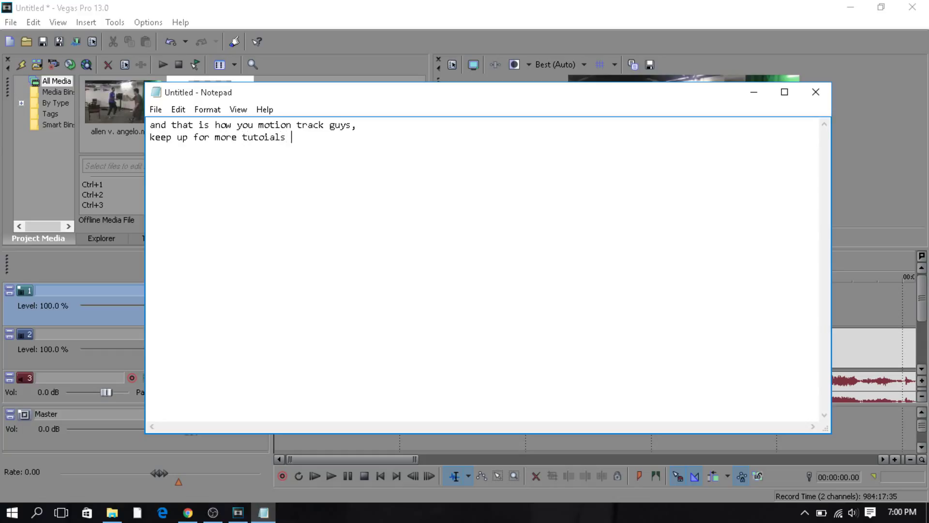
{"action": "key", "text": "ctrl+a"}
{"action": "key", "text": "BackSpace"}
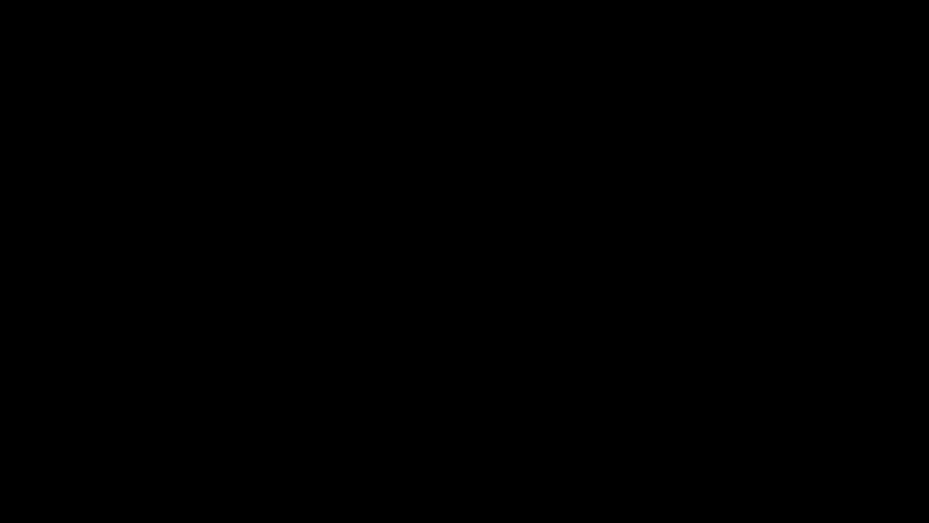